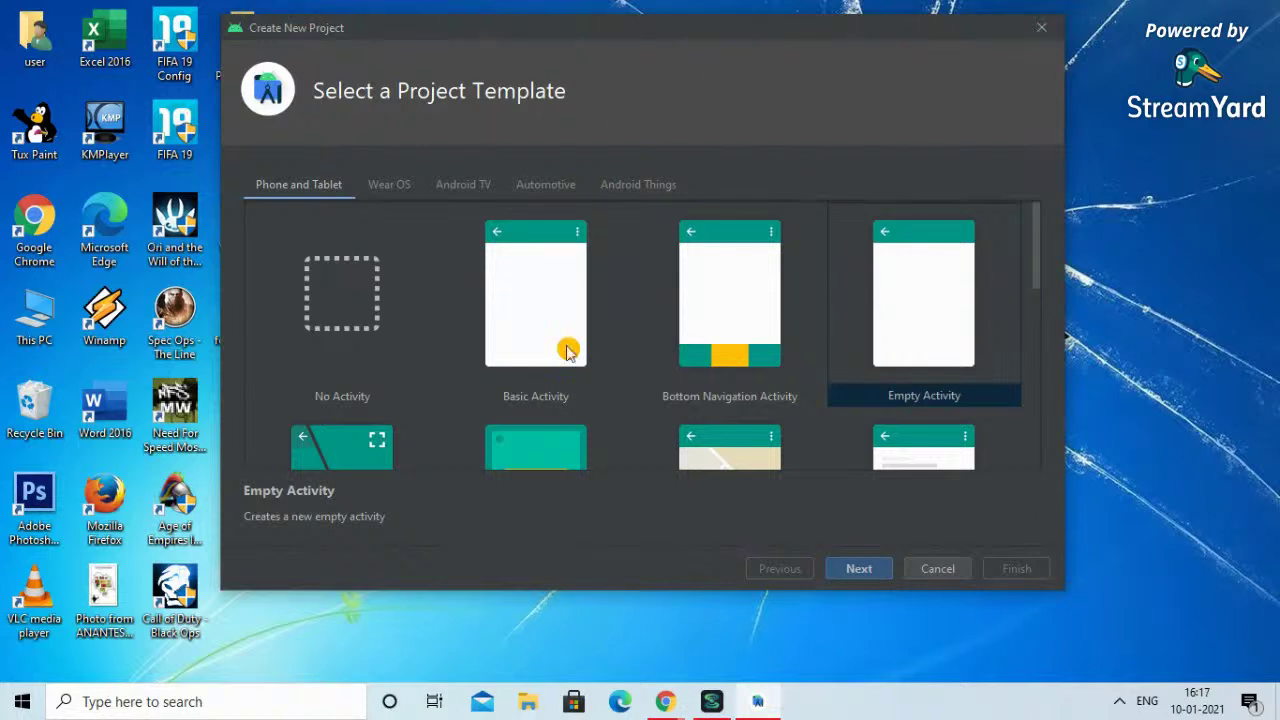
Step: Browse the project templates offered for Phone and Tablet, Wear OS, Android TV, Automotive and Android Things
scroll(792, 274, down, 2)
scroll(792, 274, down, 5)
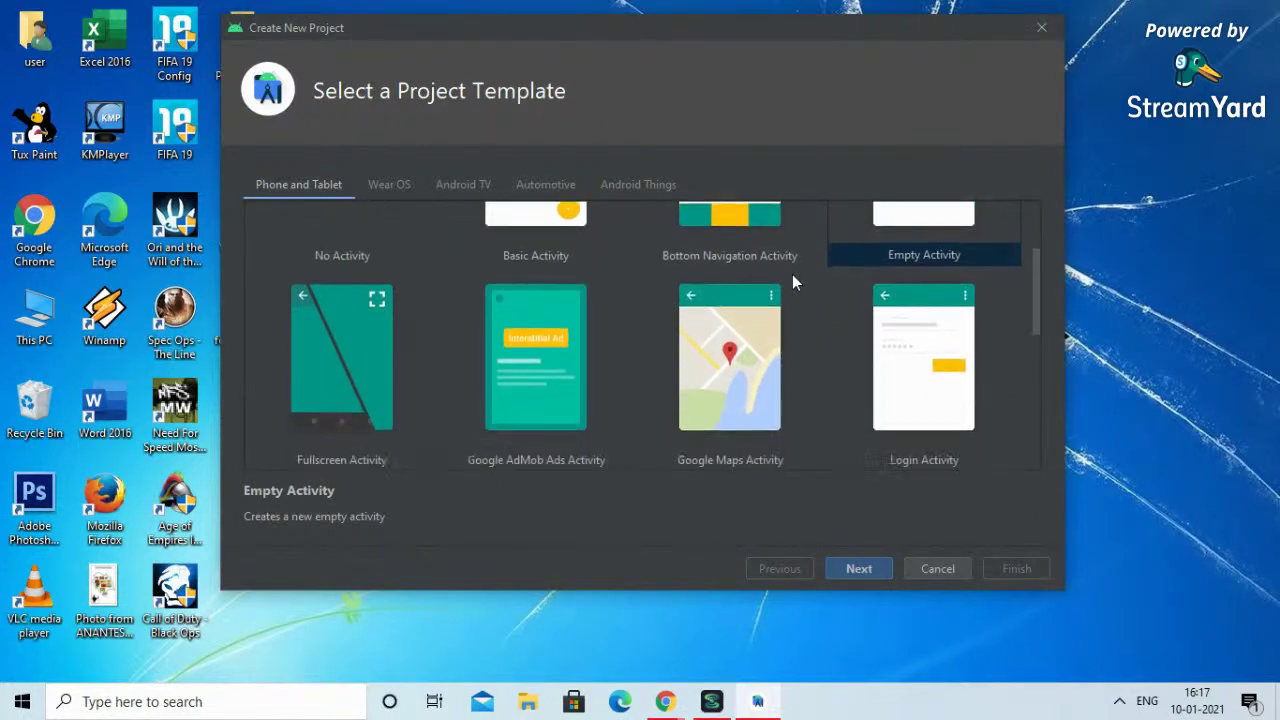
scroll(792, 274, down, 5)
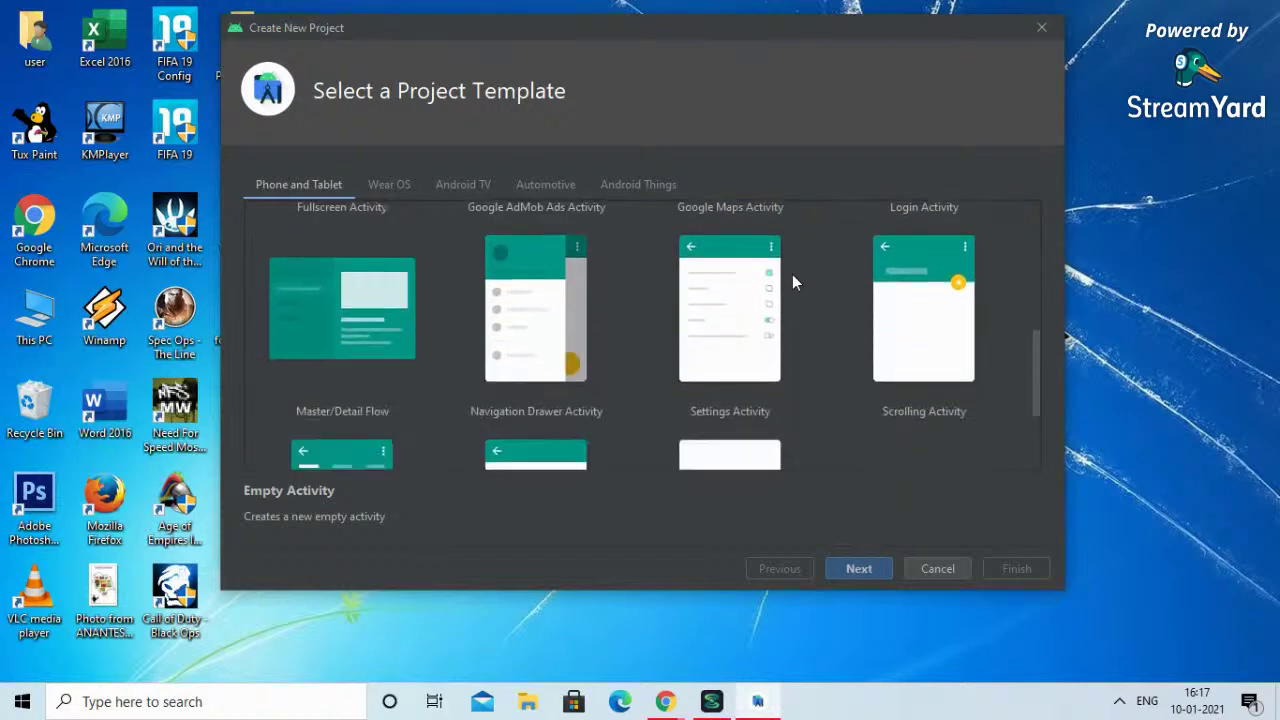
click(416, 185)
click(497, 184)
click(545, 184)
click(651, 184)
click(546, 185)
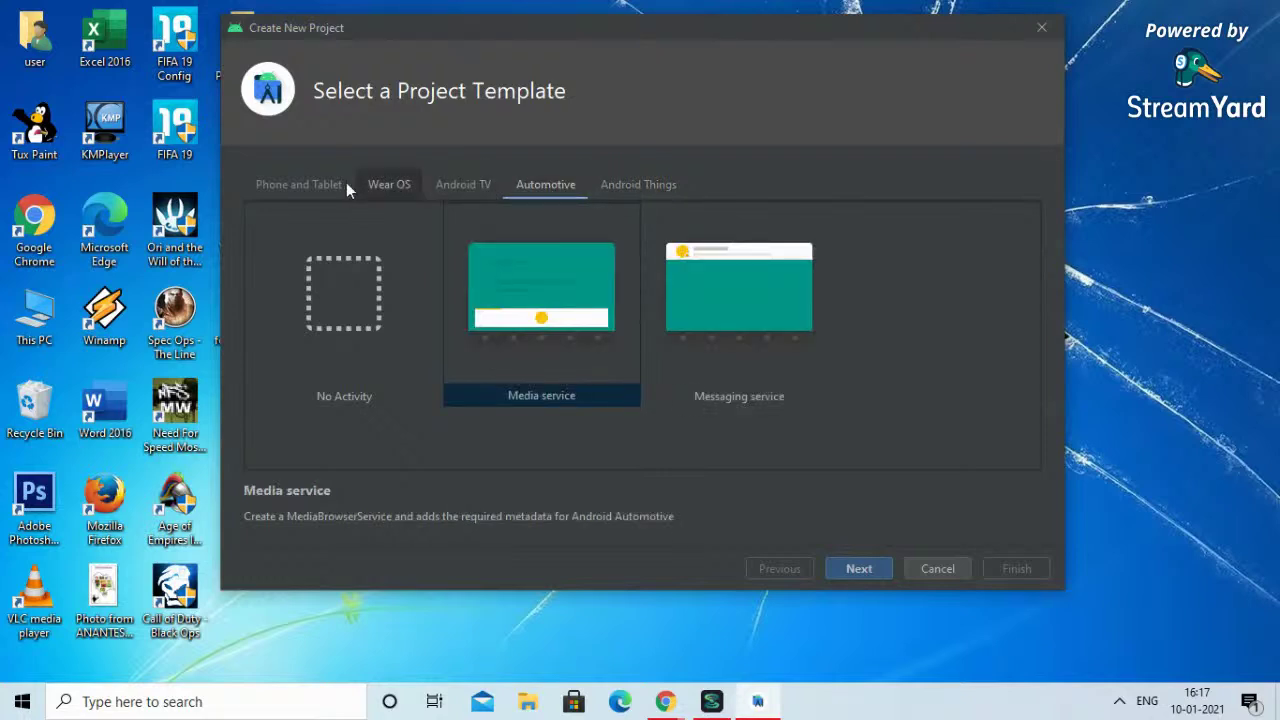
click(305, 184)
scroll(806, 357, down, 1)
scroll(806, 357, up, 5)
scroll(806, 356, up, 3)
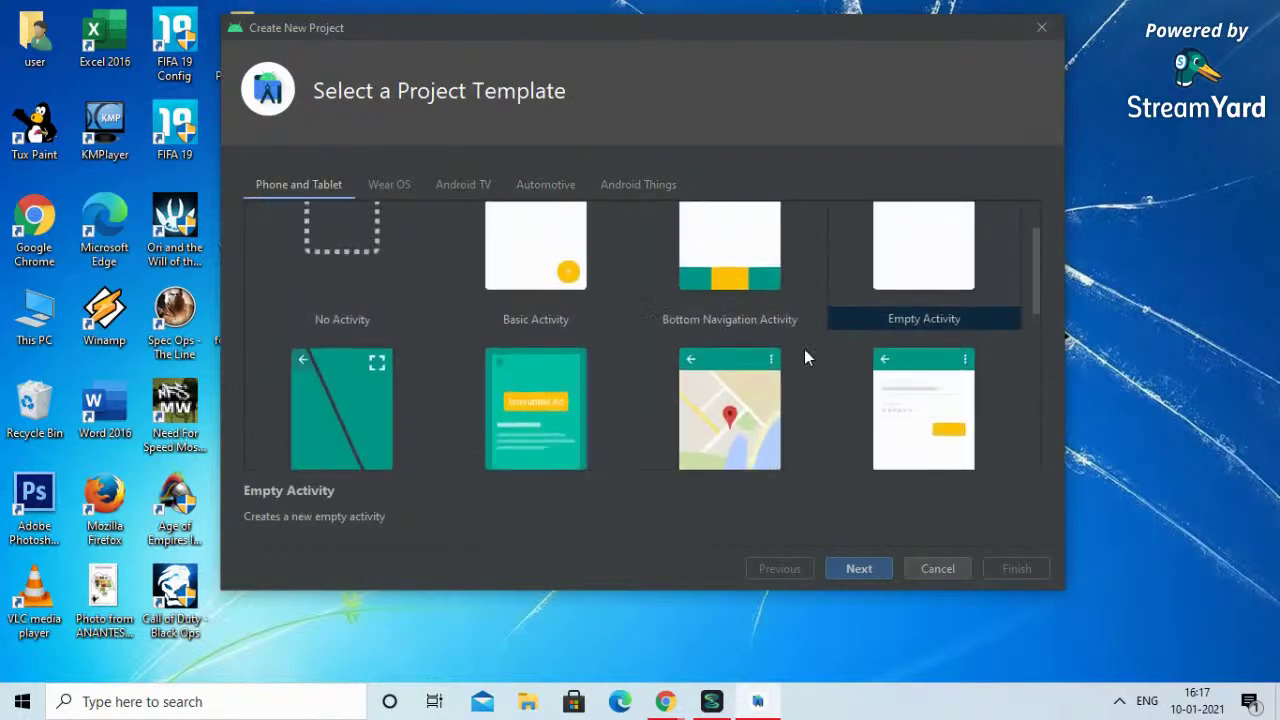
click(394, 183)
click(456, 176)
click(282, 178)
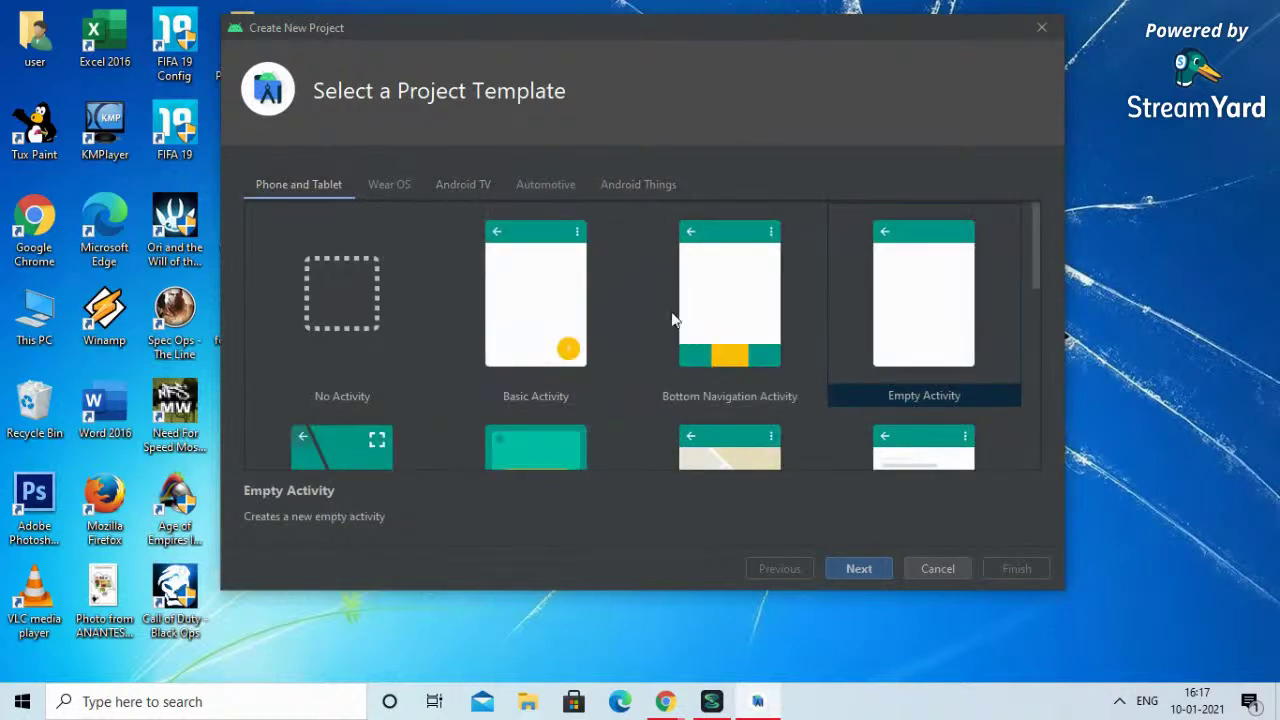
Step: Look through the complete list of activity templates available for phones and tablets
scroll(671, 311, down, 2)
scroll(629, 330, down, 1)
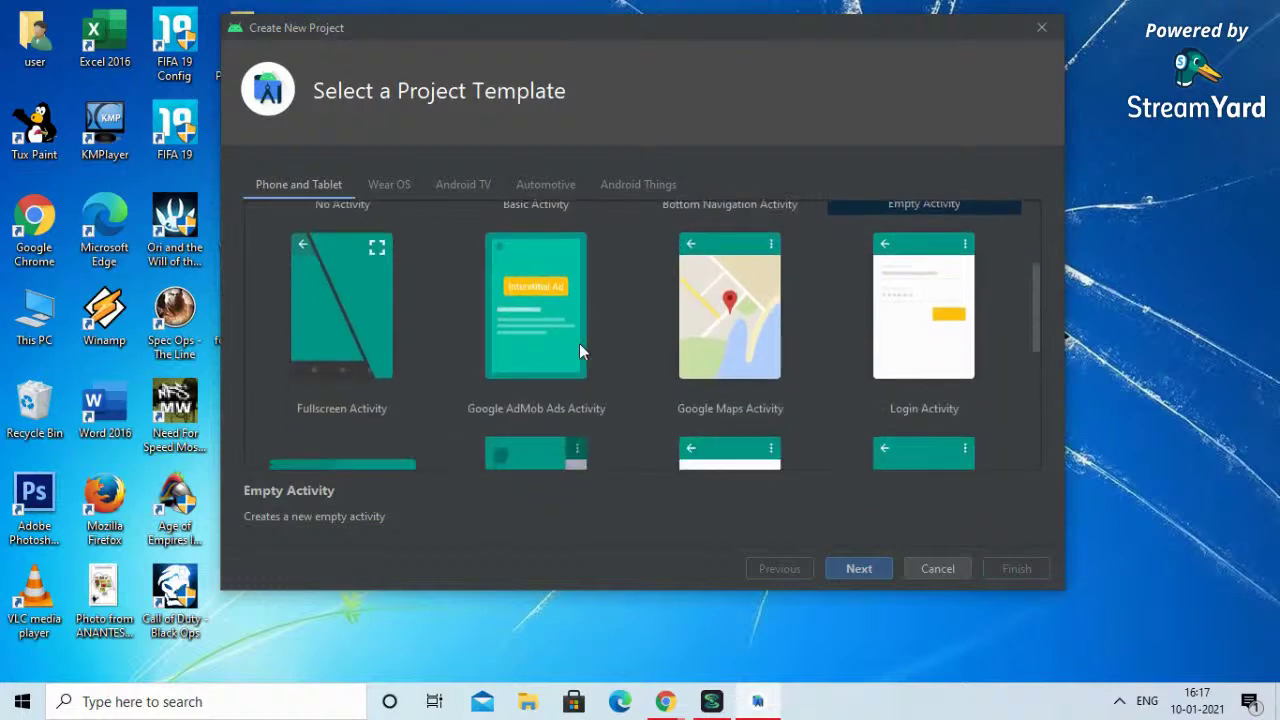
scroll(843, 366, down, 1)
scroll(841, 360, down, 1)
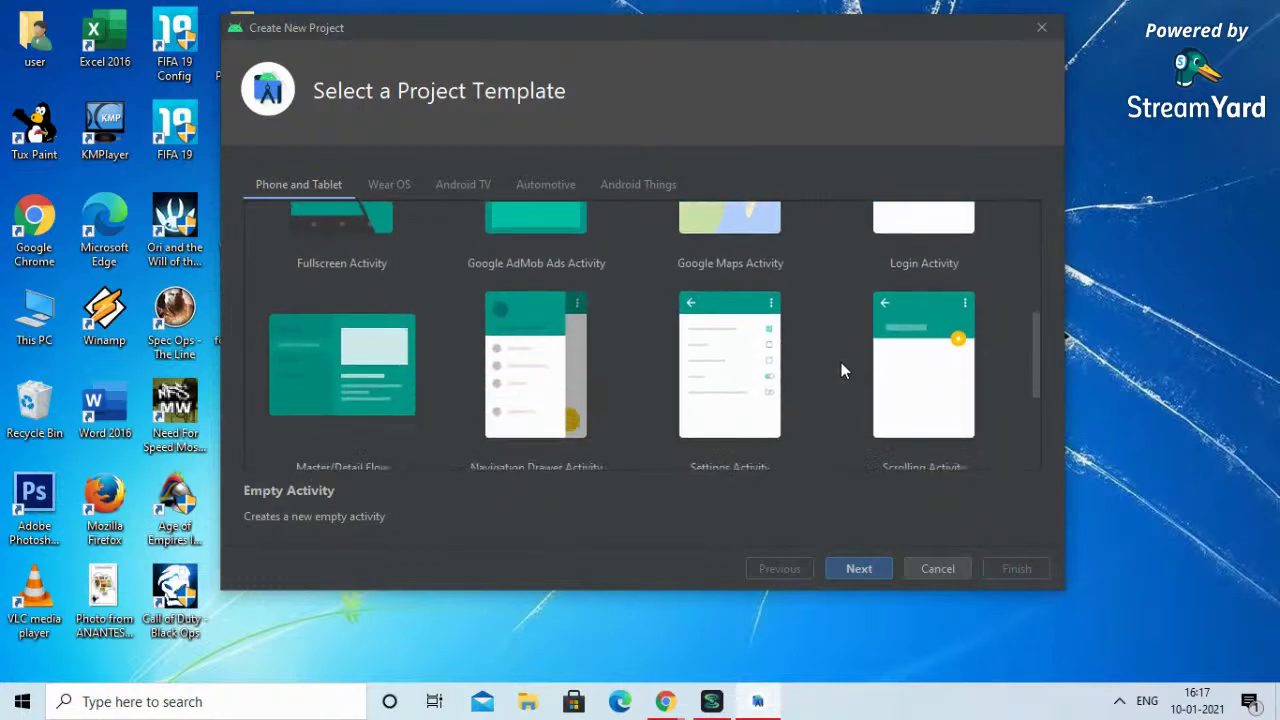
scroll(841, 362, down, 1)
scroll(841, 362, down, 1)
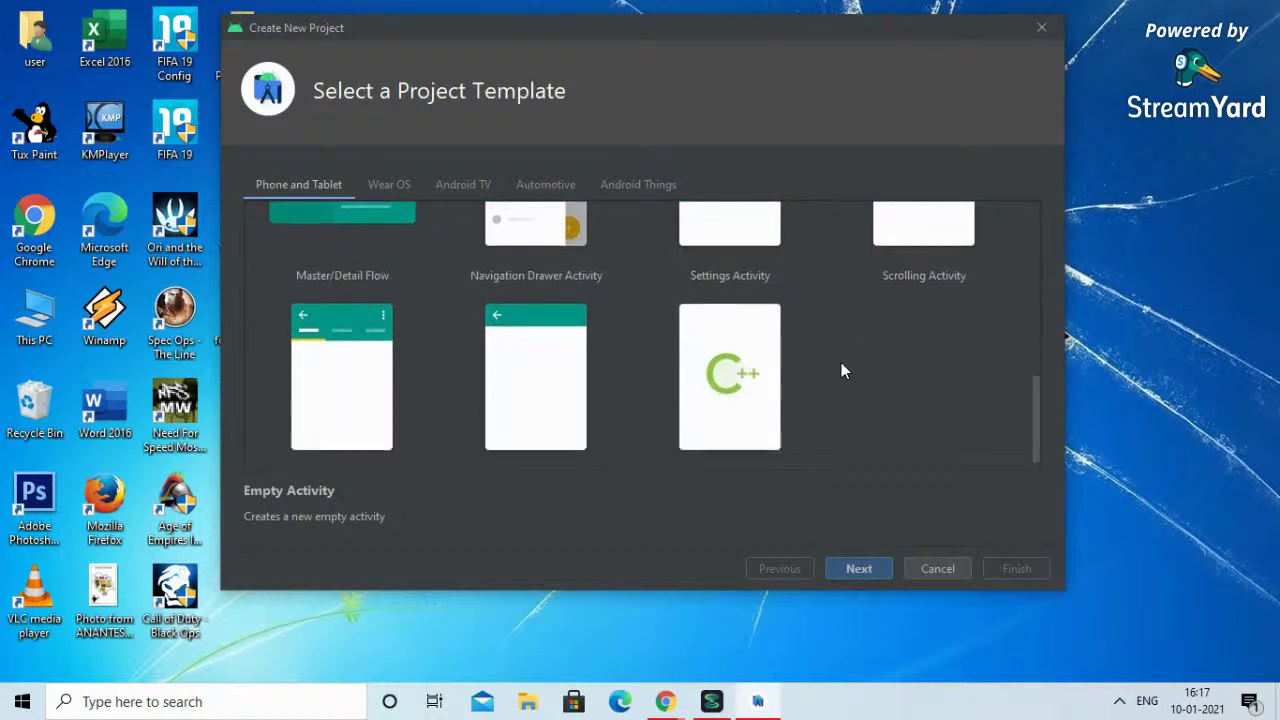
scroll(841, 362, up, 2)
scroll(841, 362, up, 1)
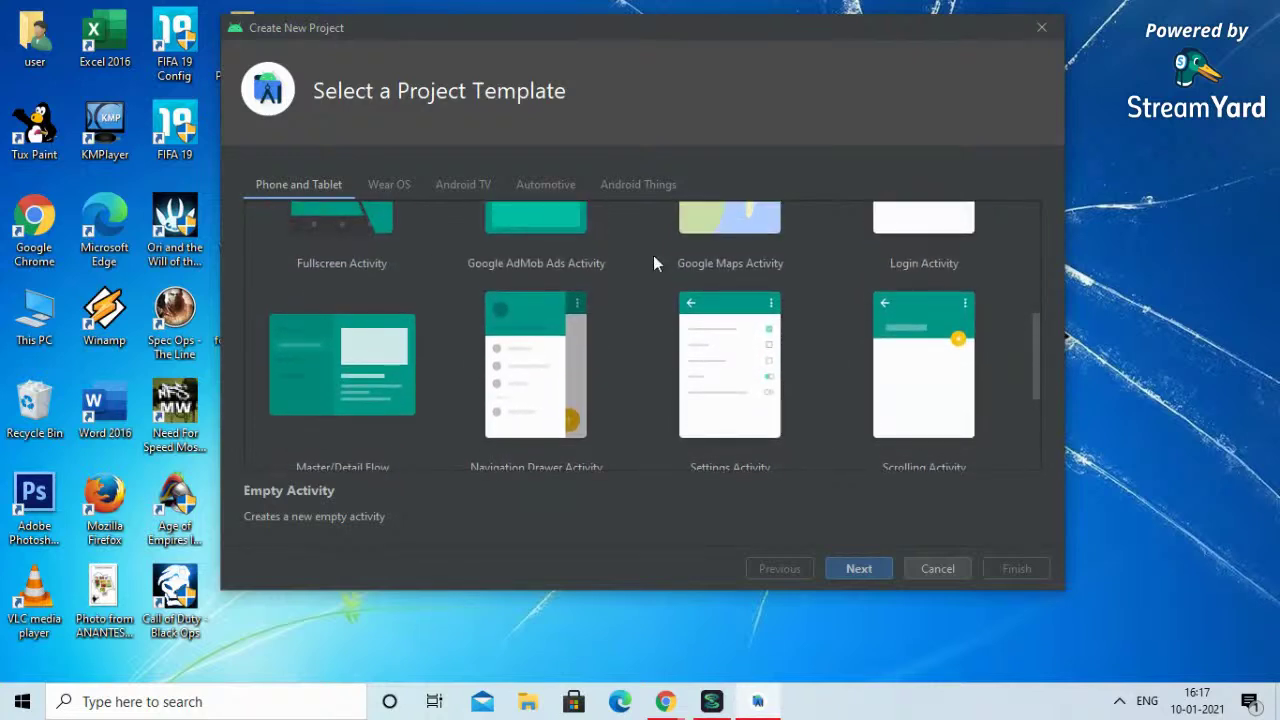
scroll(706, 280, up, 1)
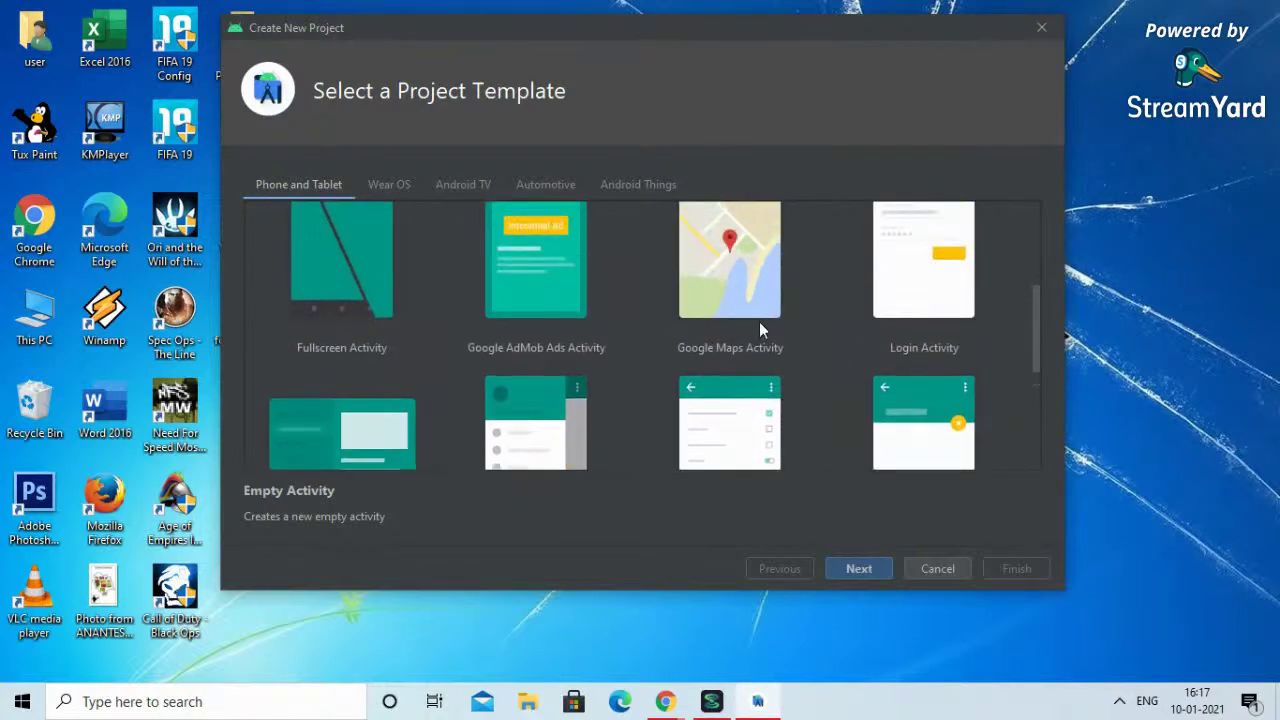
Step: Choose the Empty Activity template for the new project and continue to its configuration
scroll(796, 301, up, 3)
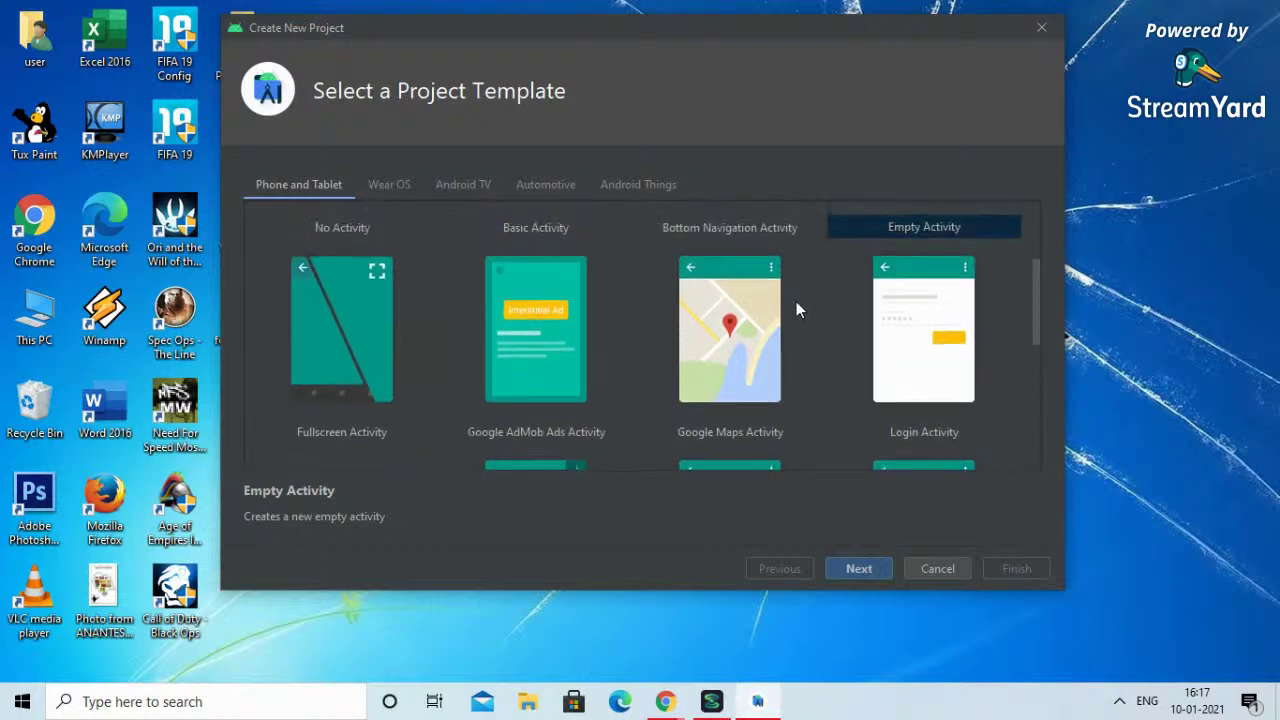
click(968, 306)
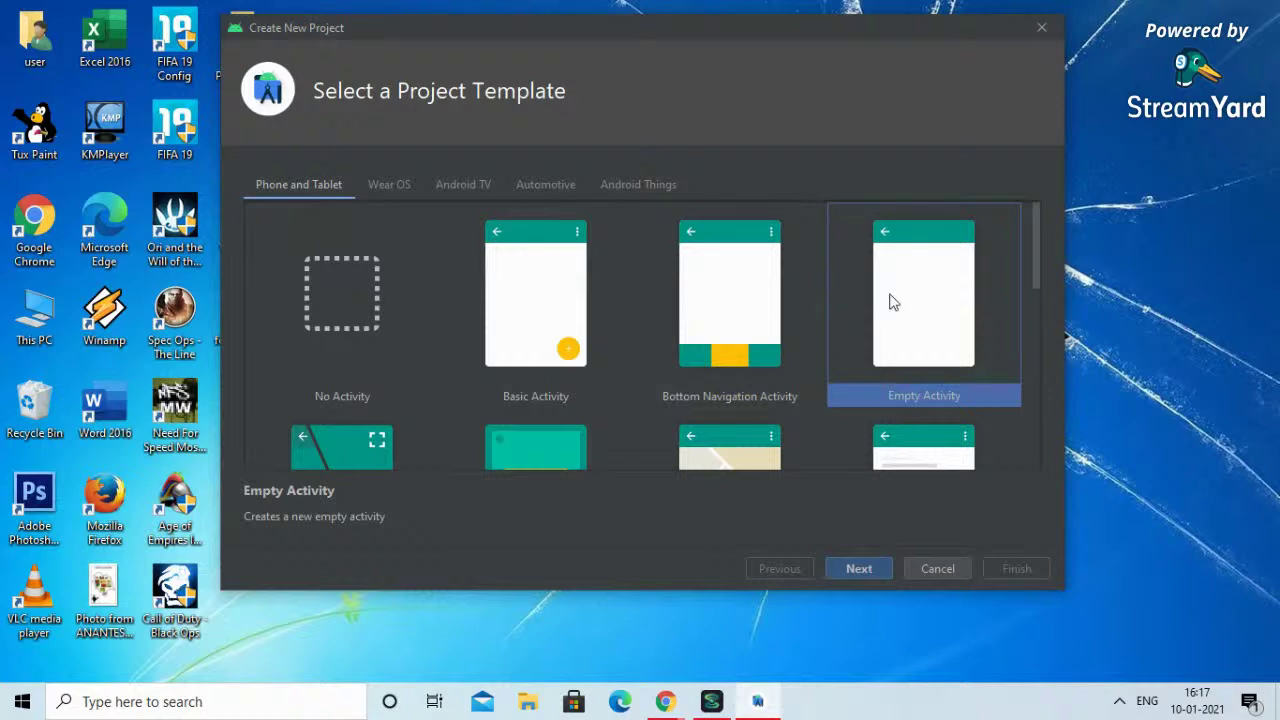
click(864, 568)
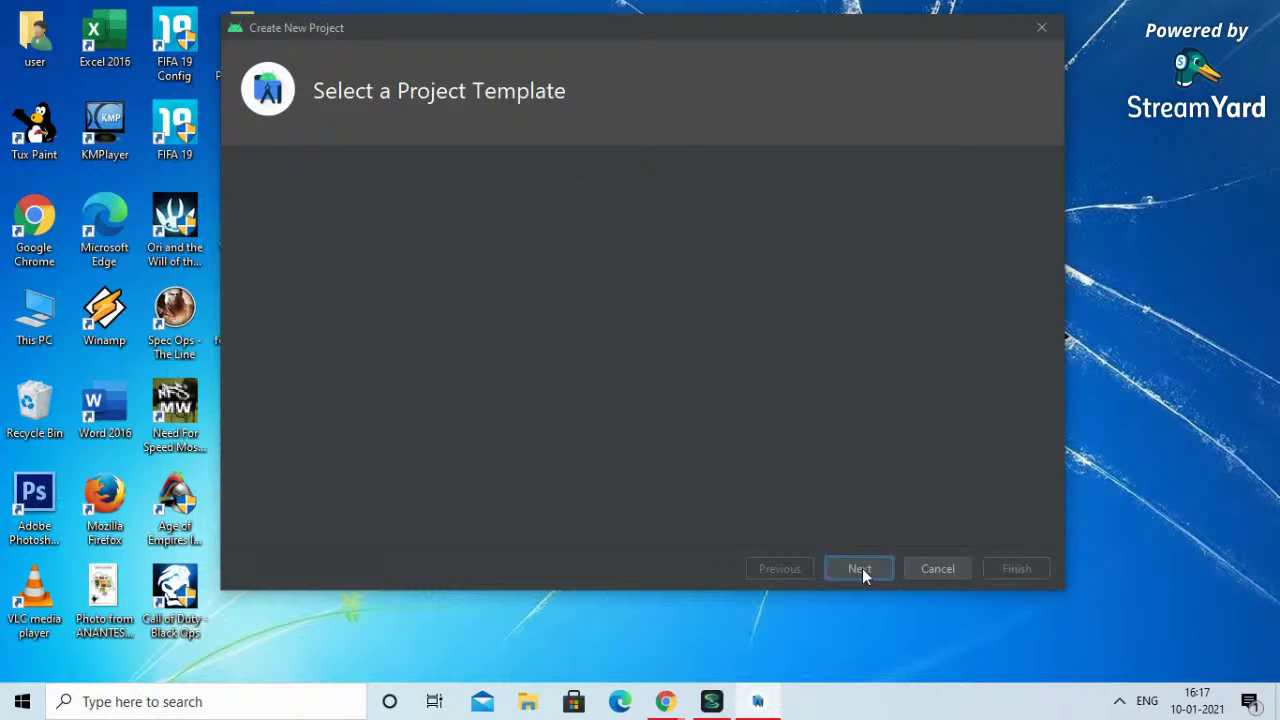
Step: Replace the default application name with Tip Time
scroll(838, 336, down, 2)
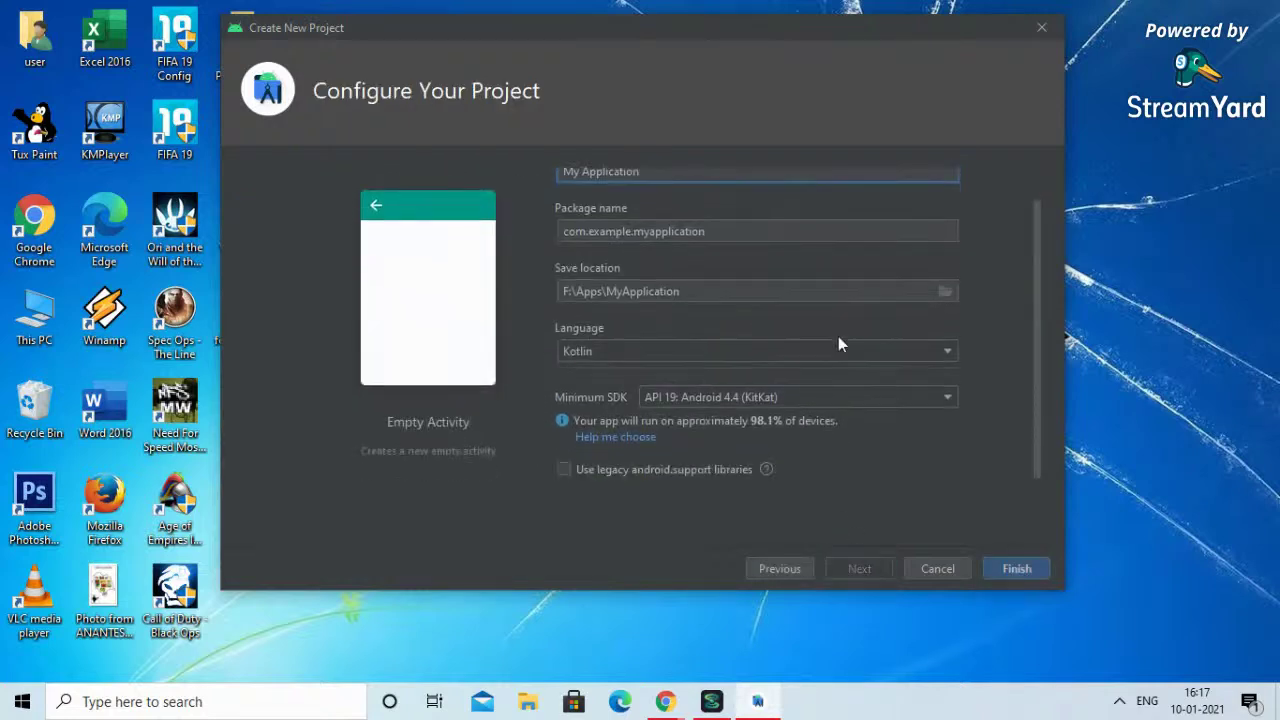
scroll(838, 336, up, 2)
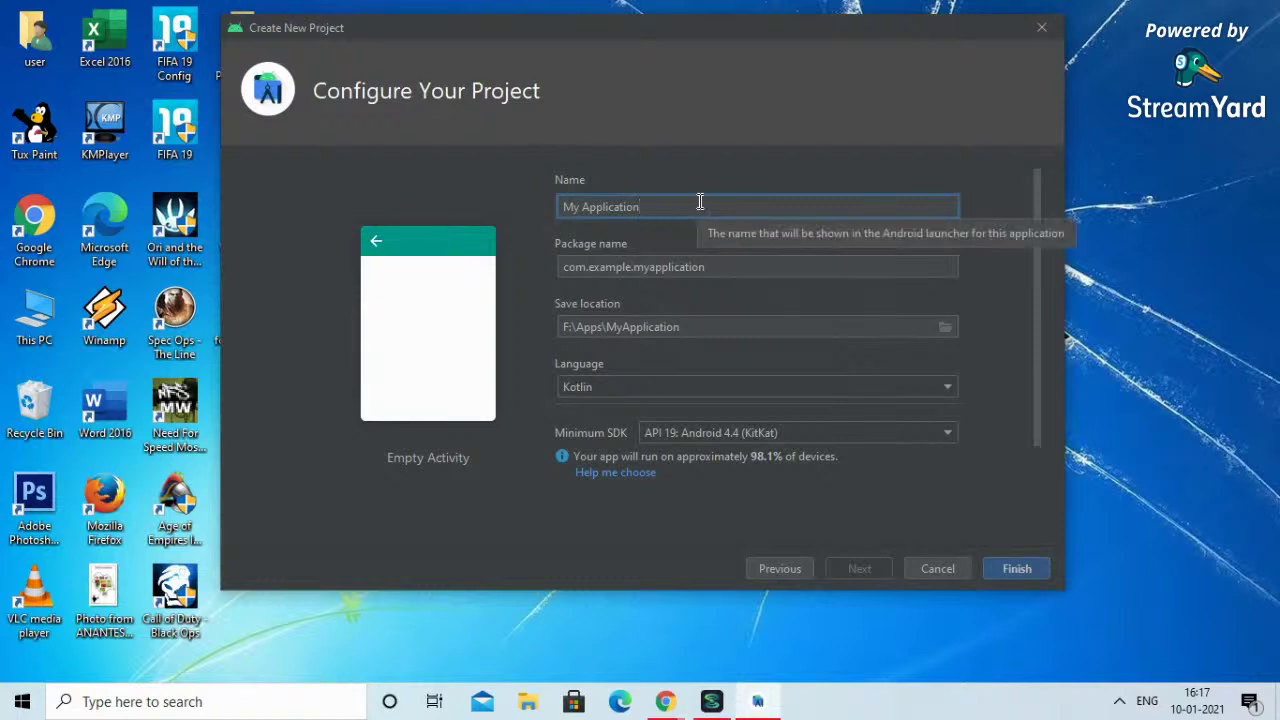
key(BackSpace)
key(BackSpace)
key(BackSpace)
key(BackSpace)
key(BackSpace)
key(BackSpace)
key(BackSpace)
key(BackSpace)
key(BackSpace)
key(BackSpace)
key(BackSpace)
key(BackSpace)
key(BackSpace)
key(BackSpace)
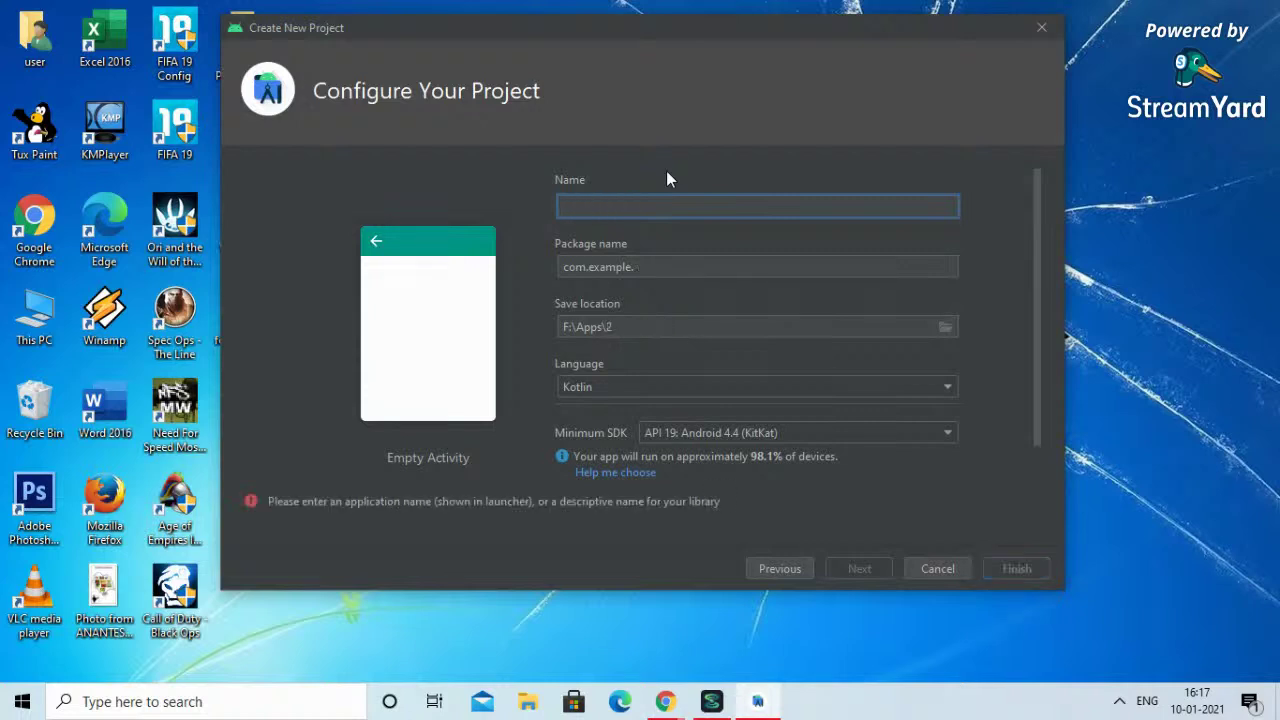
text(Tip Time)
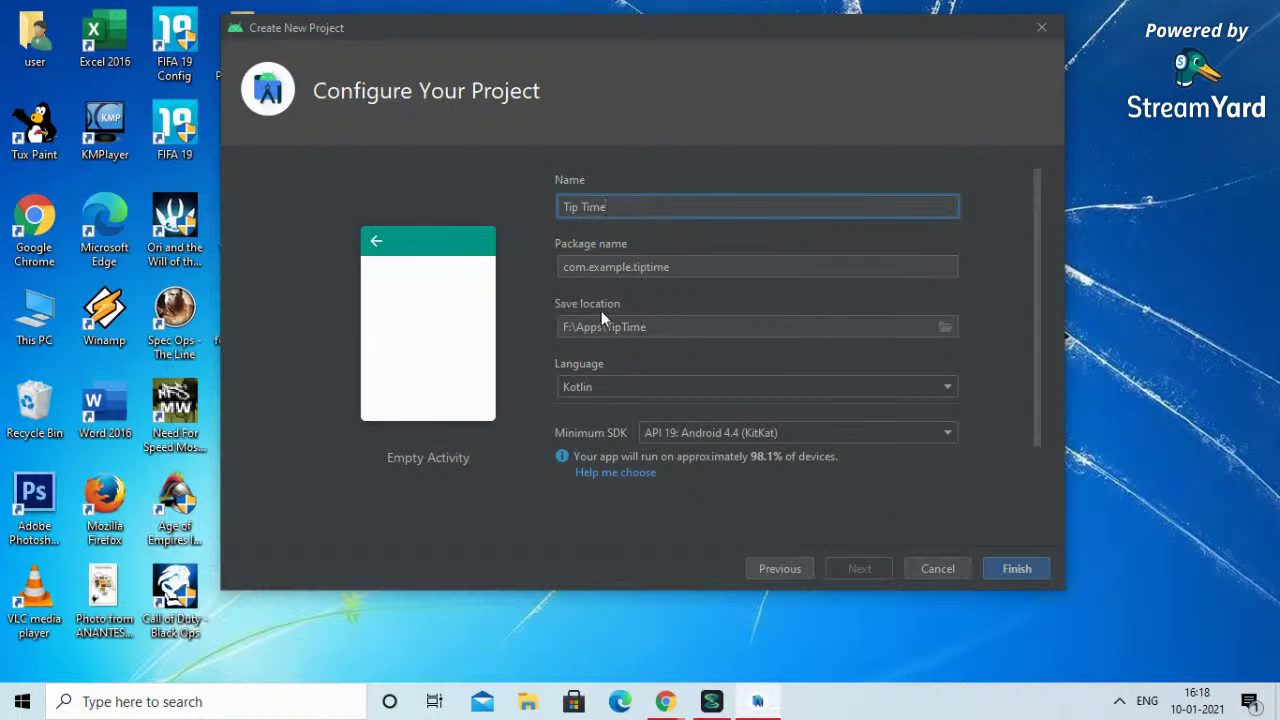
Step: Inspect the programming language choices for the project, leaving Kotlin selected
scroll(601, 313, down, 1)
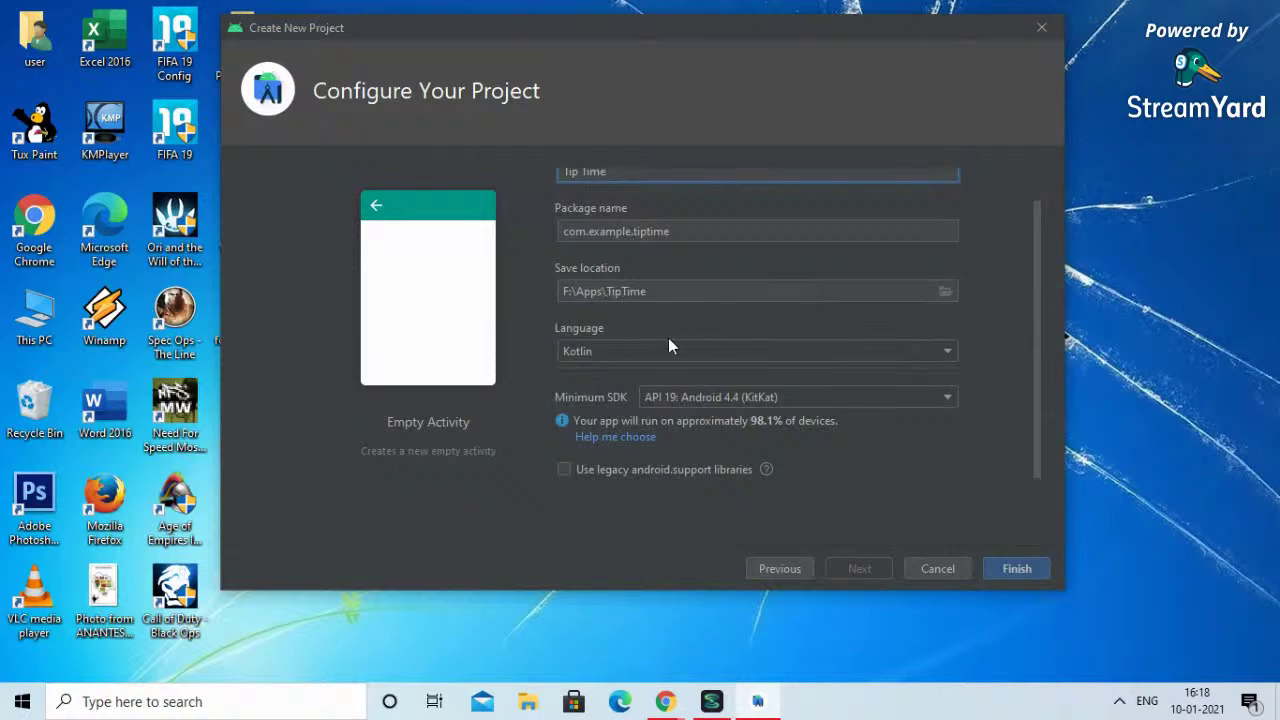
click(595, 351)
click(595, 351)
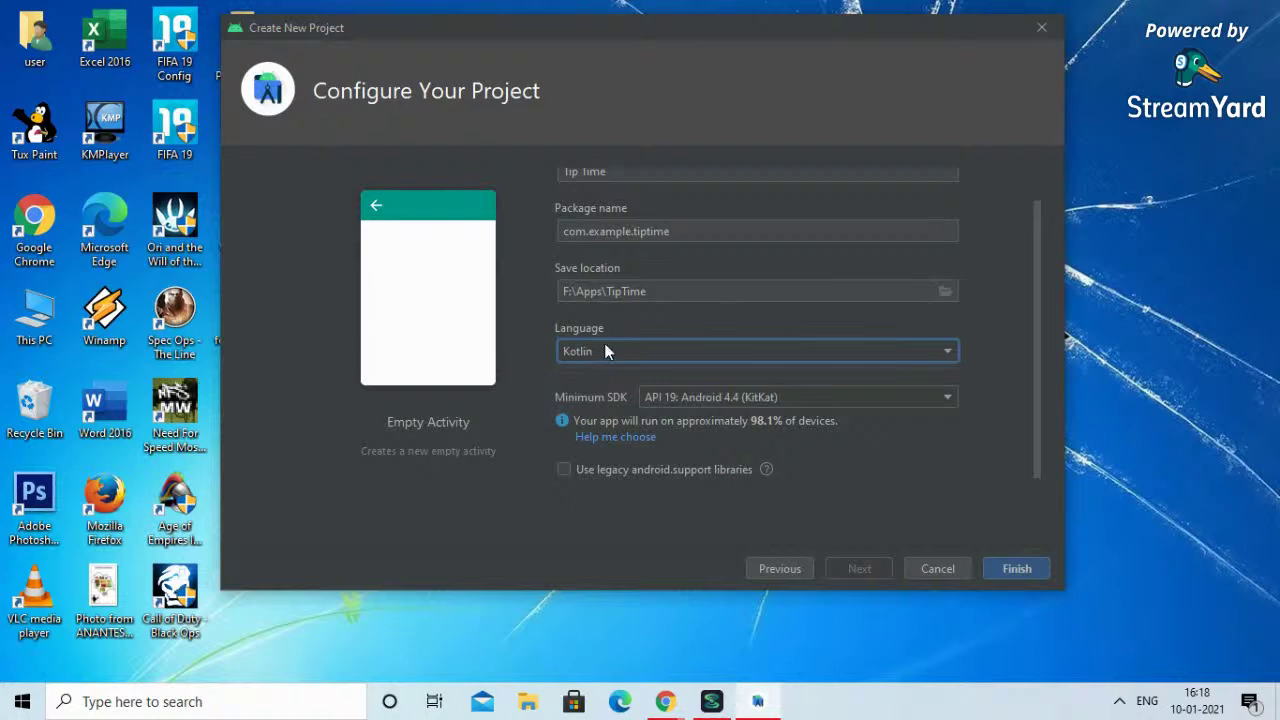
click(603, 356)
click(604, 354)
Step: Set the minimum SDK to API 19: Android 4.4 (KitKat) and create the project
click(829, 401)
click(829, 400)
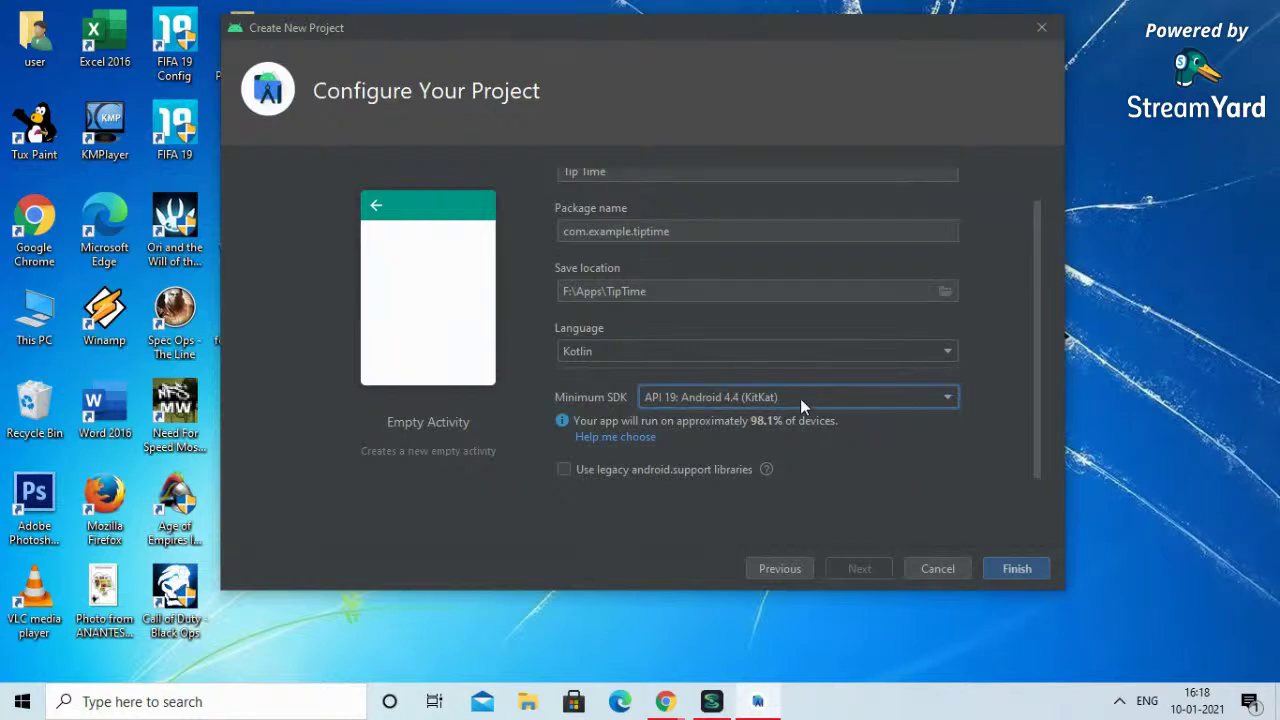
click(763, 402)
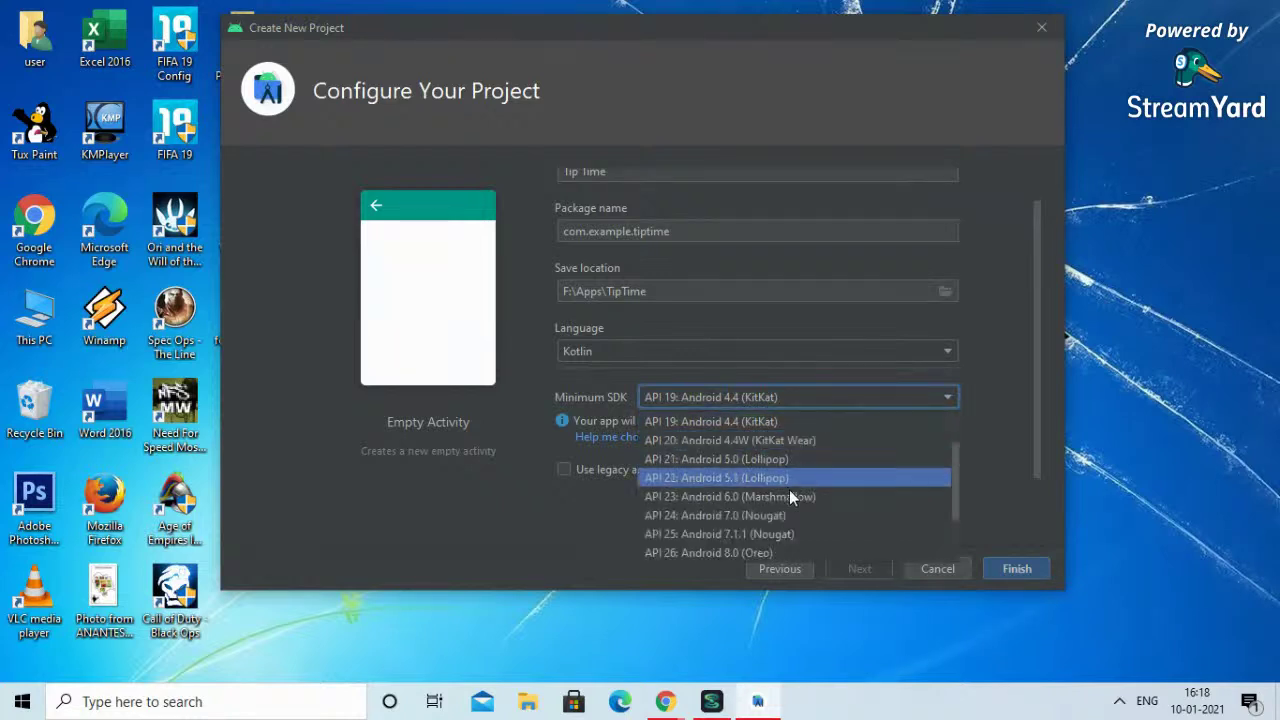
click(812, 425)
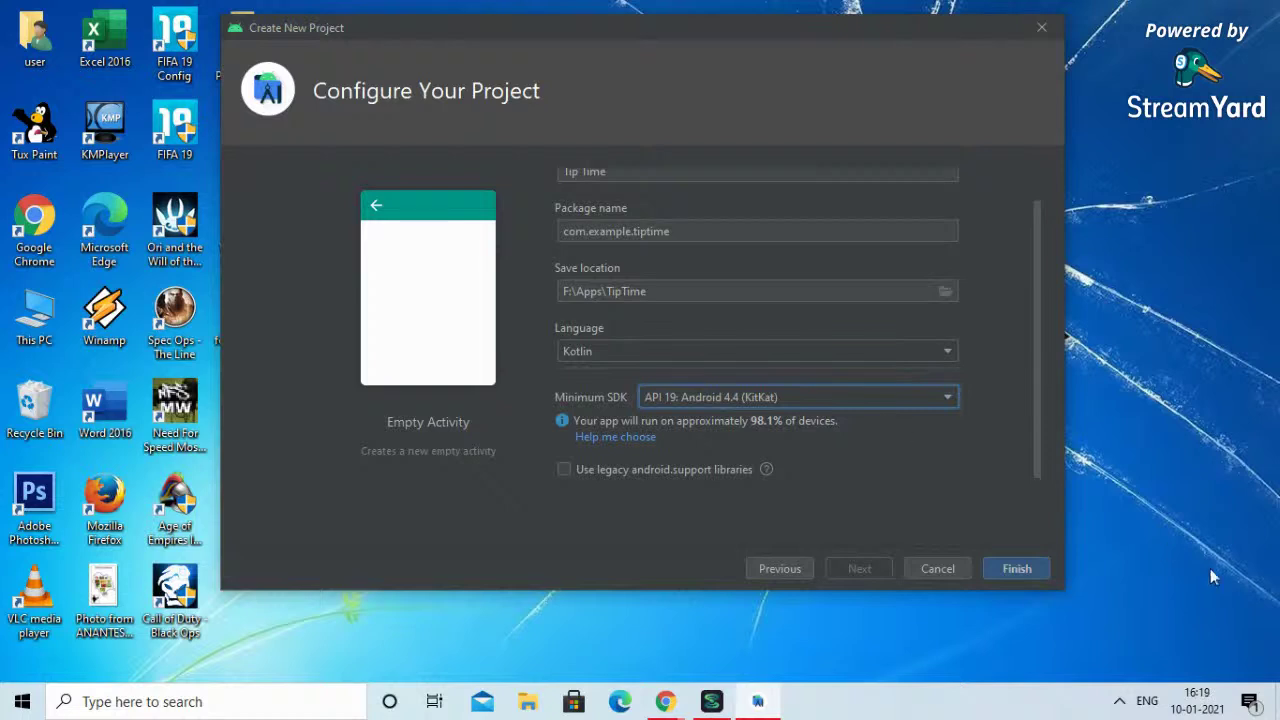
click(1017, 568)
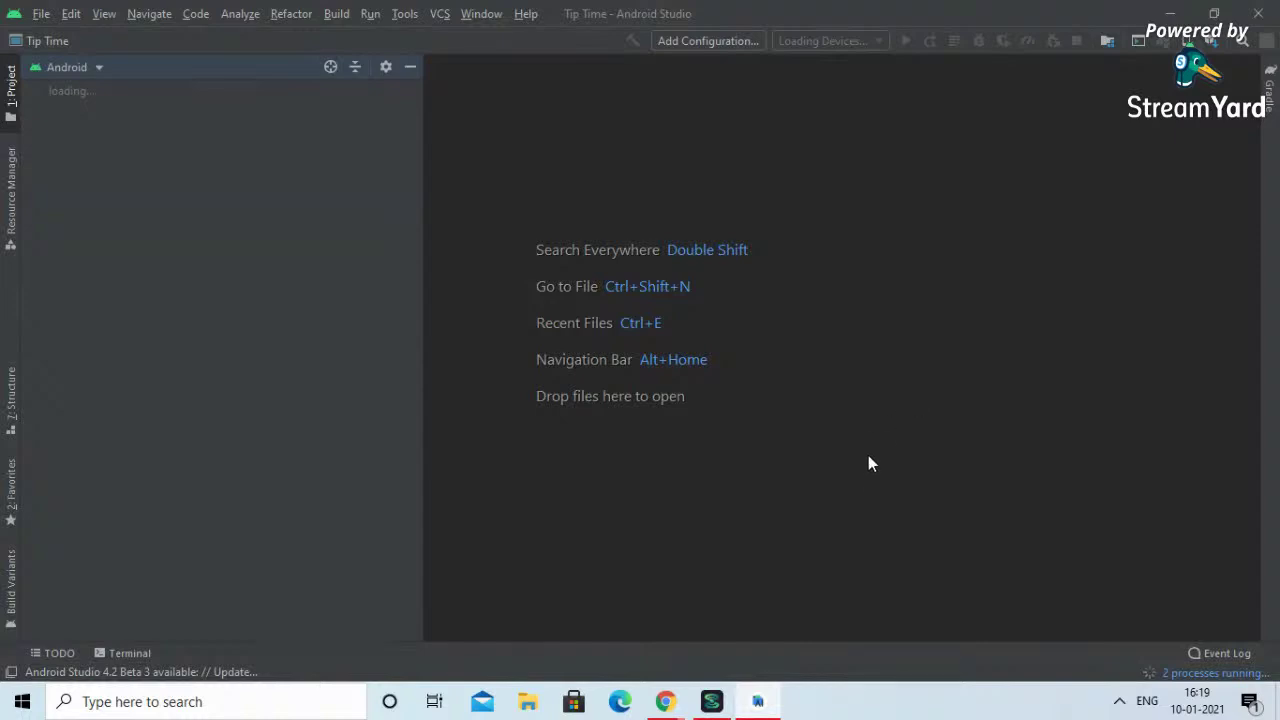
Step: Switch to the slide presentation in Chrome and advance to the Anatomy of a Basic App Project slide
click(607, 642)
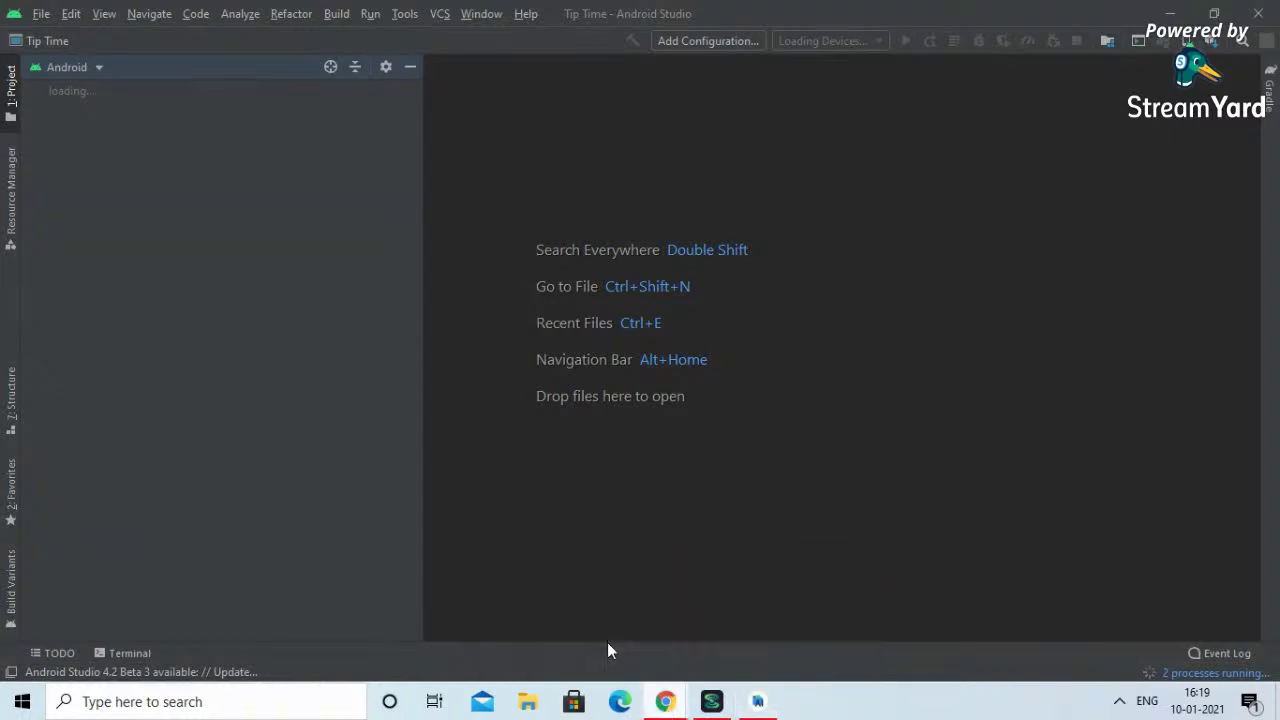
click(1058, 97)
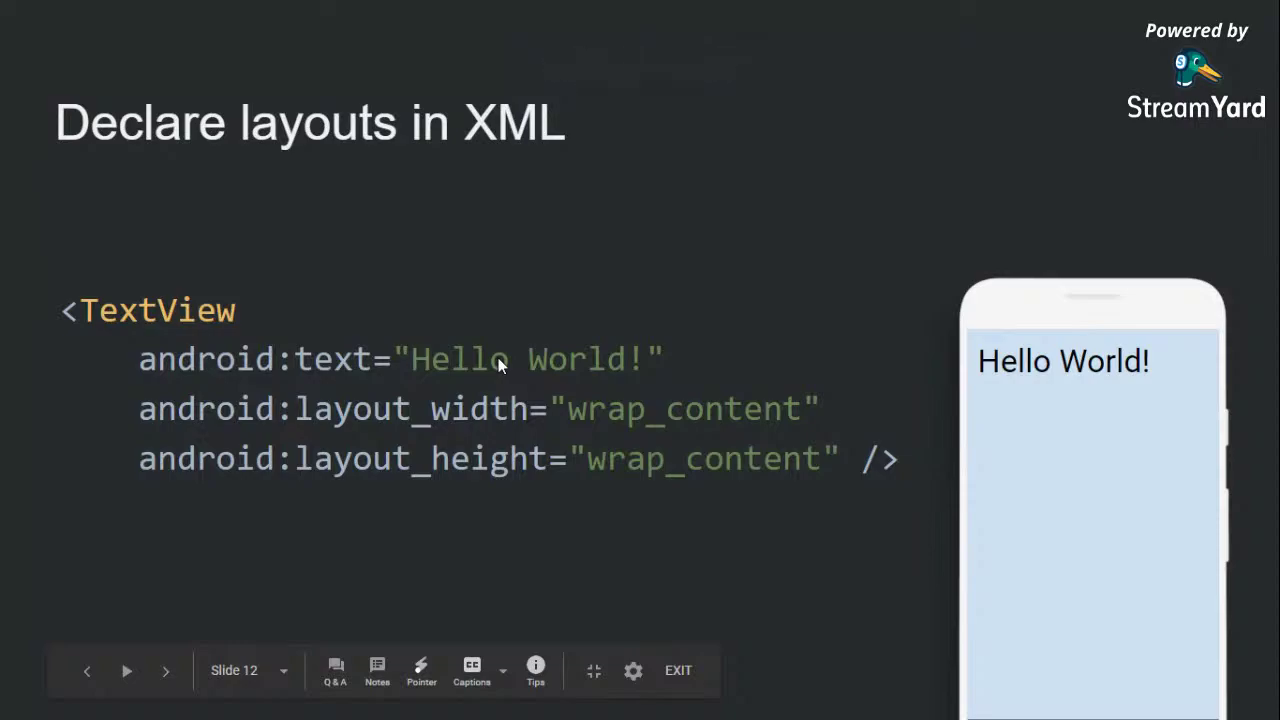
key(Right)
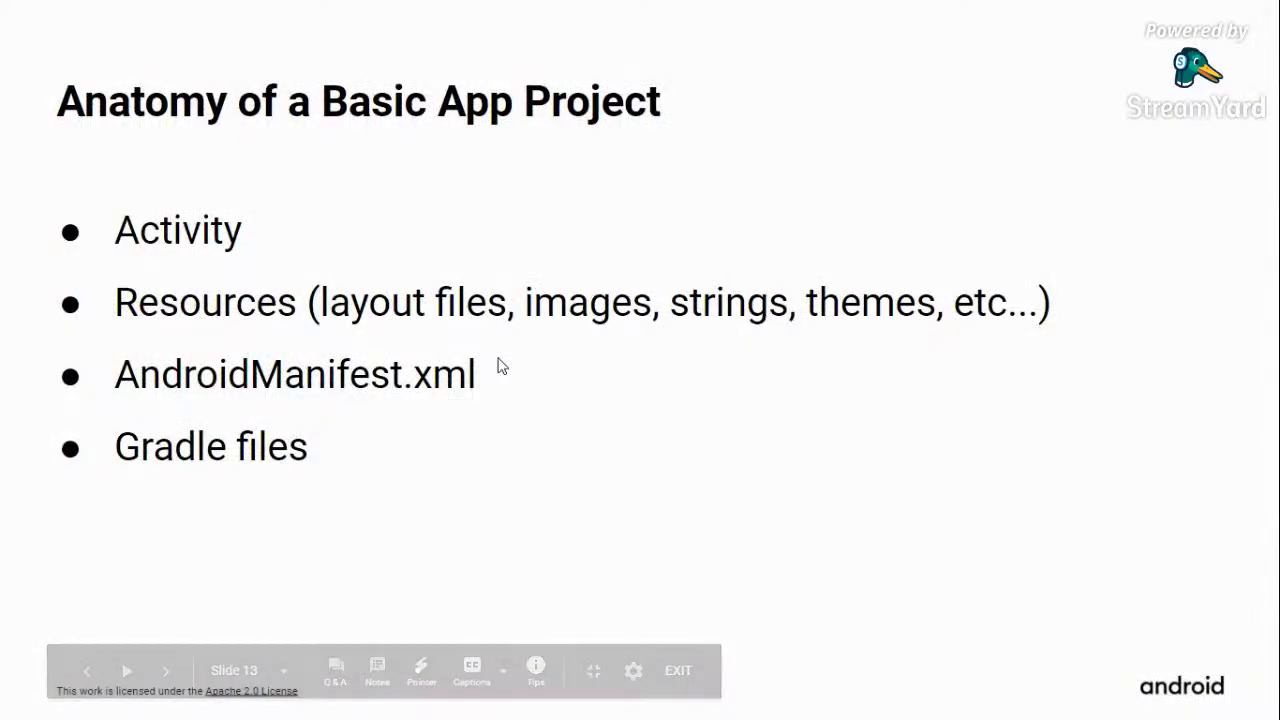